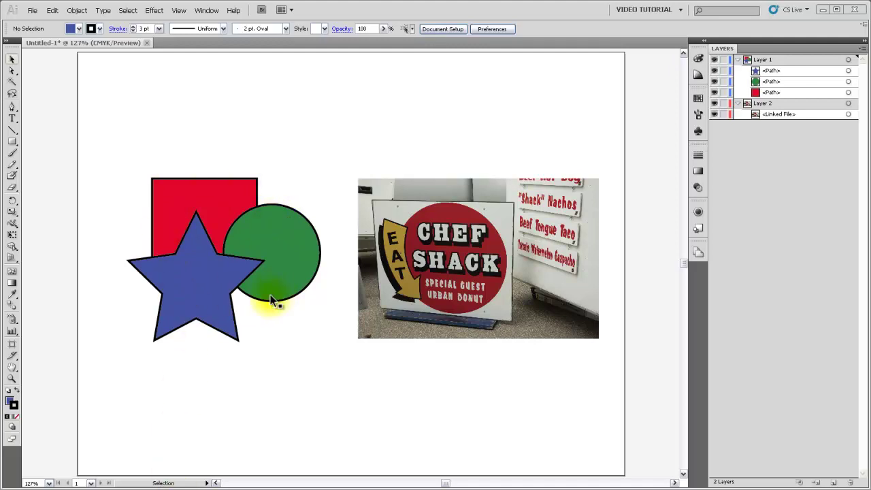
# Draw a rectangle covering the overlapping red square, blue star and green circle
pyautogui.click(12, 142)
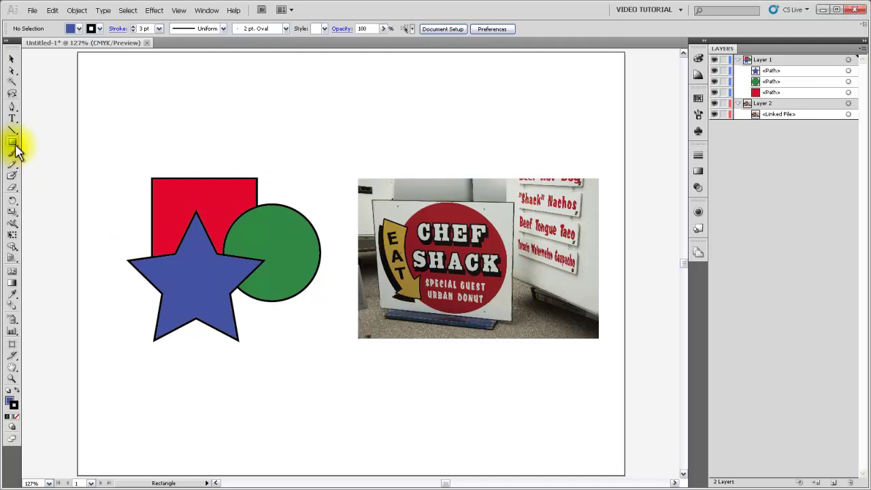
pyautogui.moveTo(163, 193); pyautogui.dragTo(296, 307)
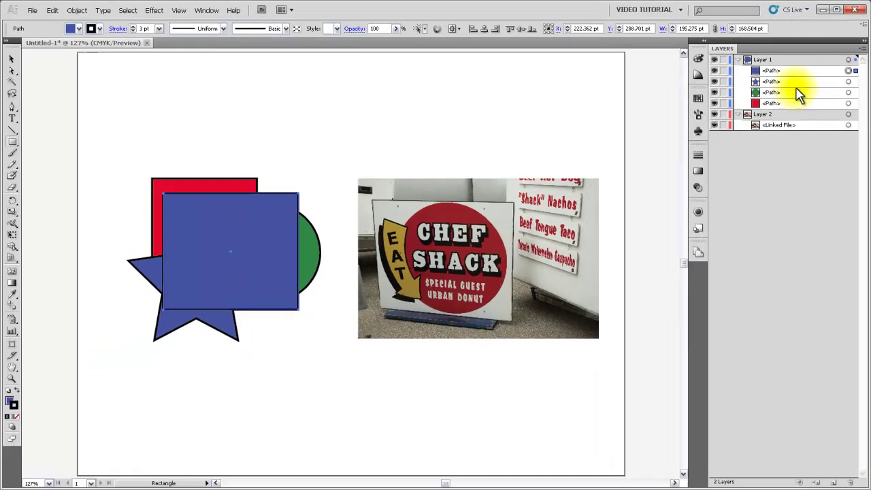
# Select the rectangle and the three shapes beneath it and apply Object > Clipping Mask > Make
pyautogui.click(14, 61)
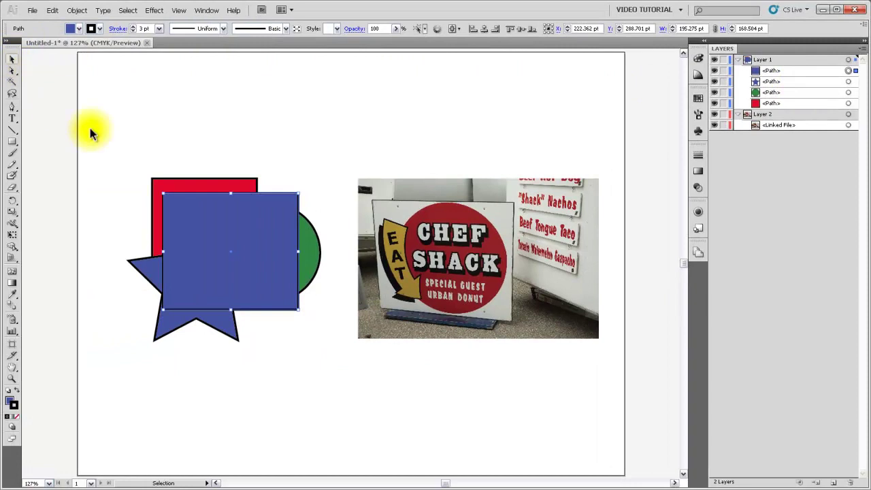
pyautogui.moveTo(104, 147); pyautogui.dragTo(324, 358)
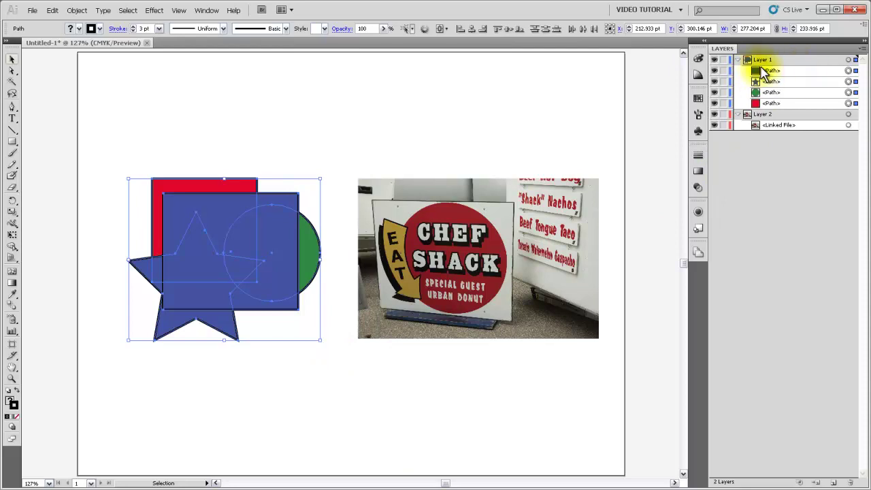
pyautogui.click(85, 12)
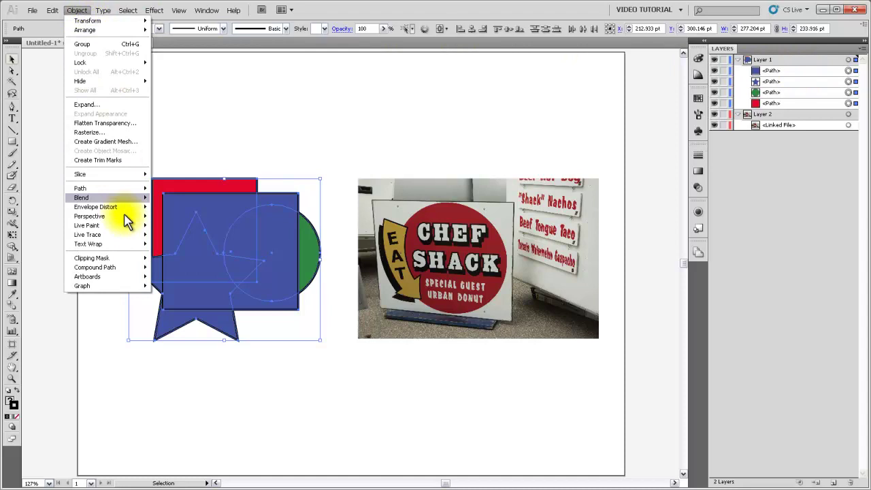
pyautogui.moveTo(123, 259)
pyautogui.click(170, 258)
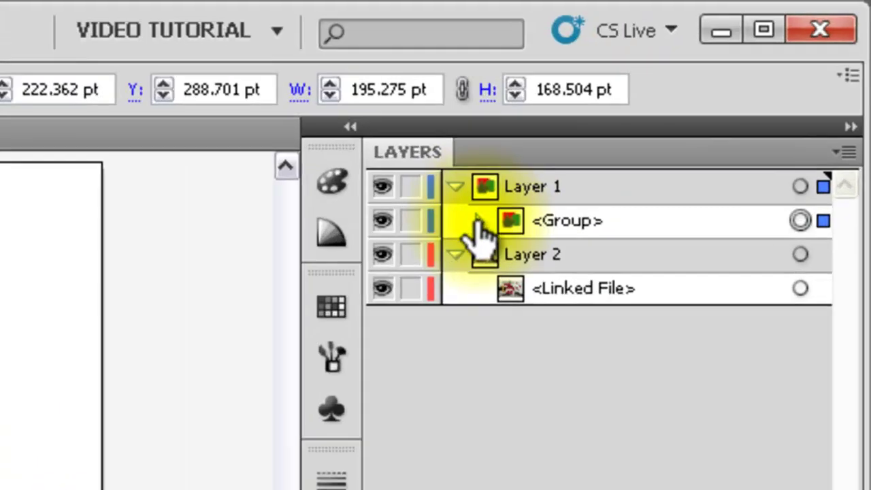
# Expand the masked group in Layers and inspect its clipping path, star path and circle path
pyautogui.click(727, 80)
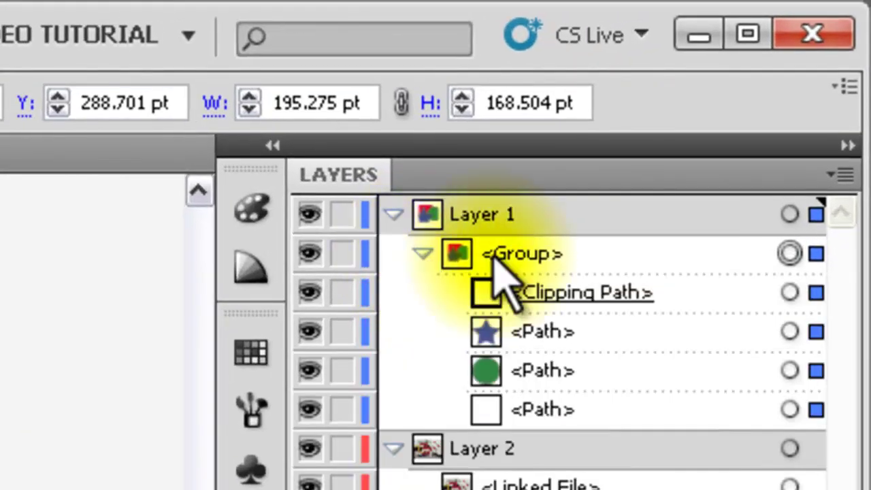
pyautogui.click(789, 292)
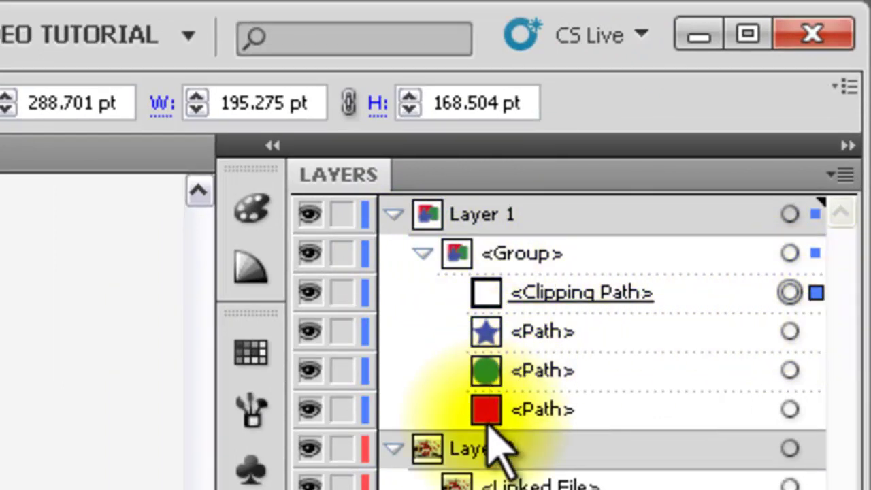
pyautogui.click(562, 330)
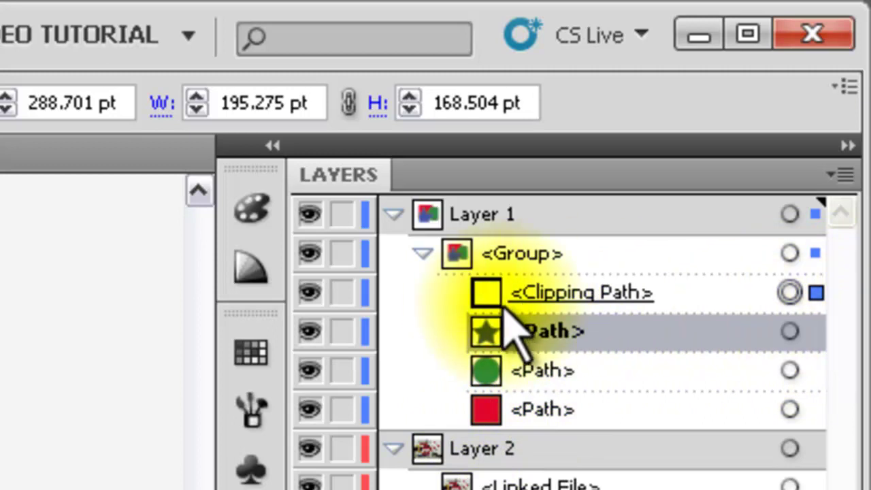
pyautogui.click(544, 360)
pyautogui.click(547, 344)
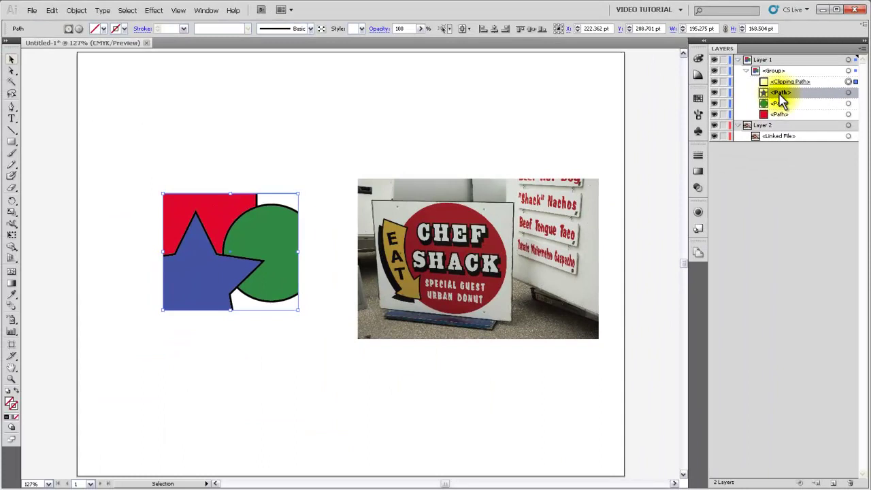
# Move the star path above the group so it is no longer clipped, then deselect
pyautogui.moveTo(780, 94); pyautogui.dragTo(781, 72)
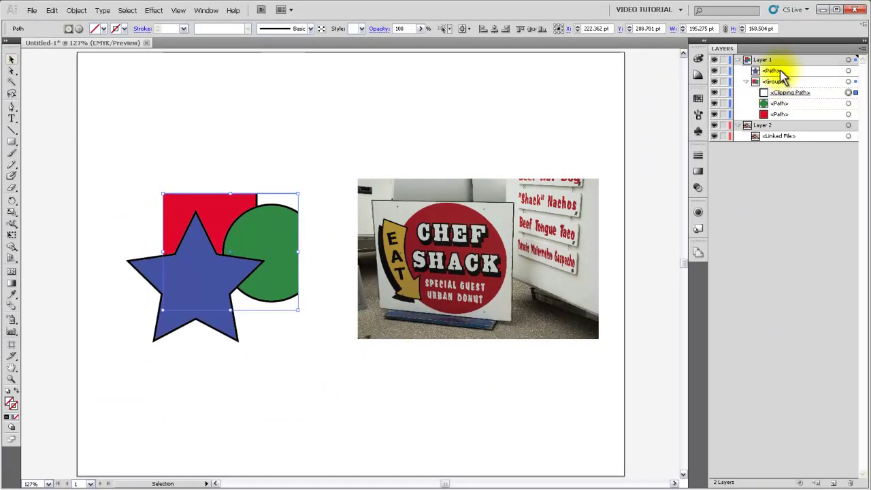
pyautogui.click(334, 142)
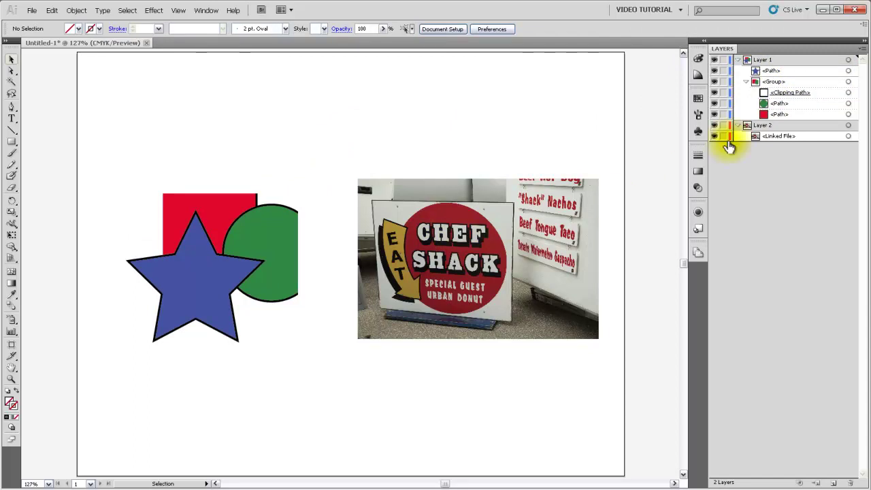
# Stretch the clipping path wider and taller to reveal the full red square and more circle
pyautogui.click(847, 94)
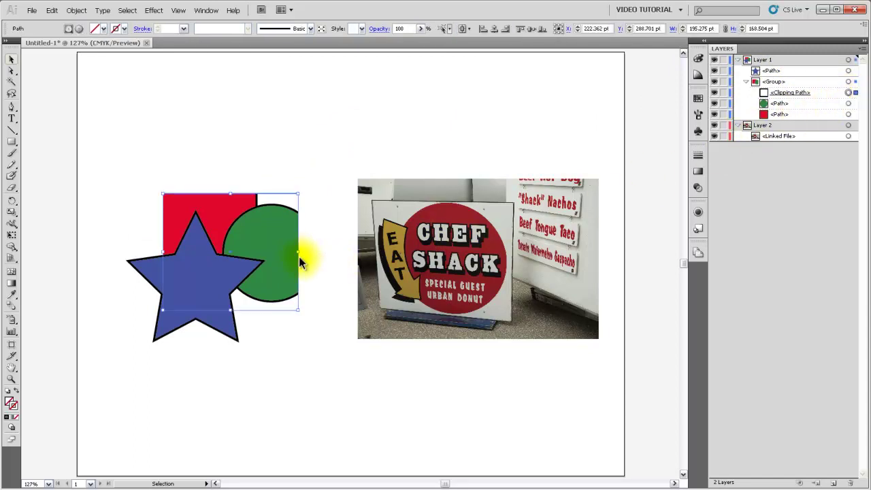
pyautogui.moveTo(298, 194)
pyautogui.mouseDown()
pyautogui.moveTo(302, 170)
pyautogui.moveTo(297, 207)
pyautogui.mouseUp()
pyautogui.moveTo(294, 257); pyautogui.dragTo(312, 257)
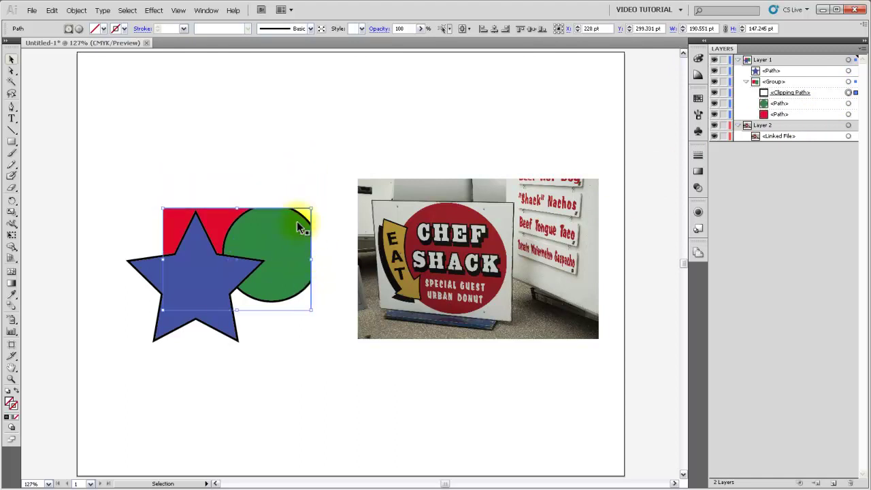
pyautogui.moveTo(238, 207); pyautogui.dragTo(237, 183)
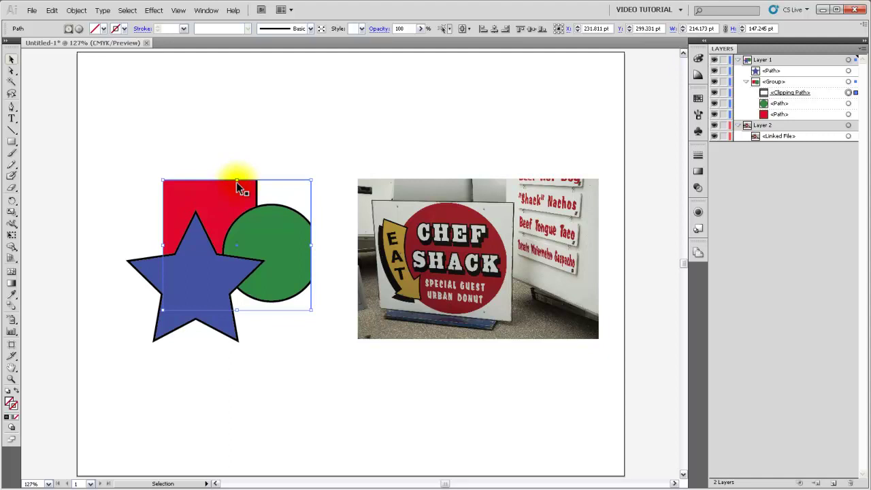
pyautogui.click(236, 306)
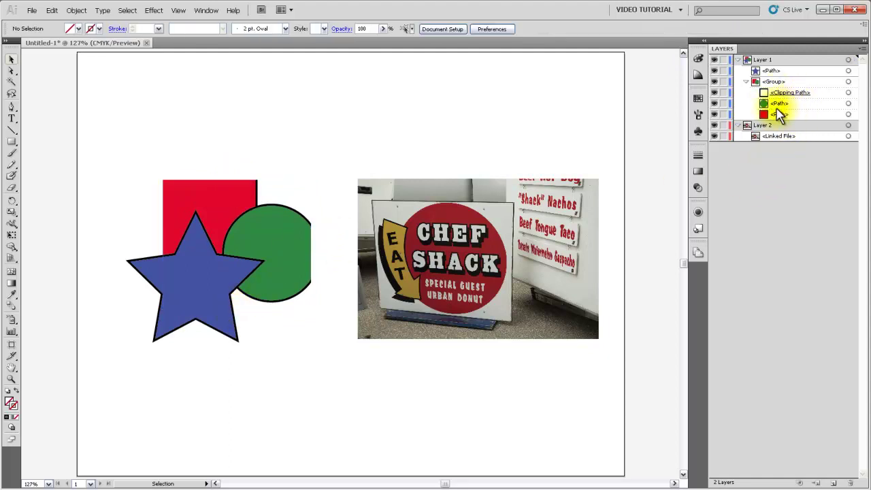
pyautogui.press('p')
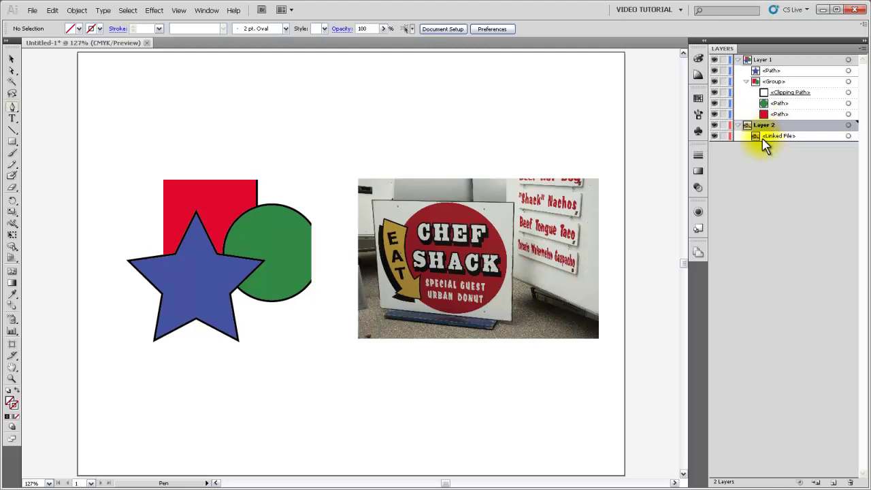
# Trace a closed pen outline around the Chef Shack sign's corners, curving at the bottom-right
pyautogui.click(372, 202)
pyautogui.click(513, 202)
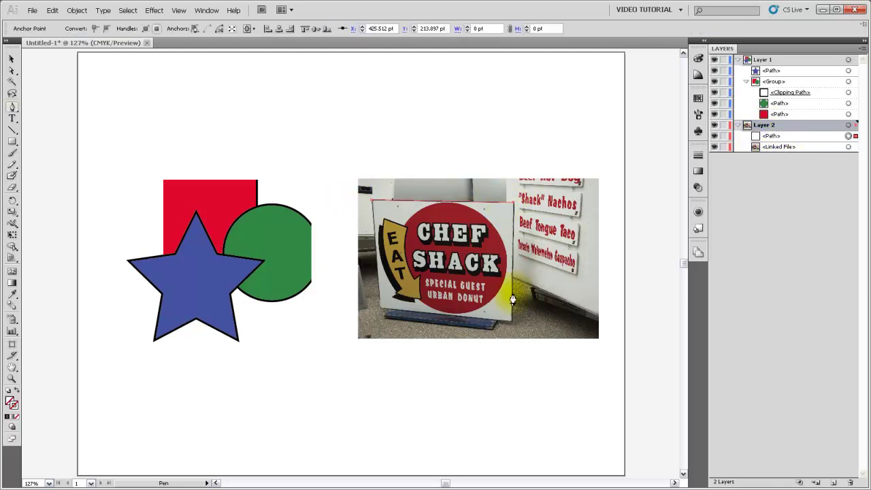
pyautogui.moveTo(512, 328); pyautogui.dragTo(491, 336)
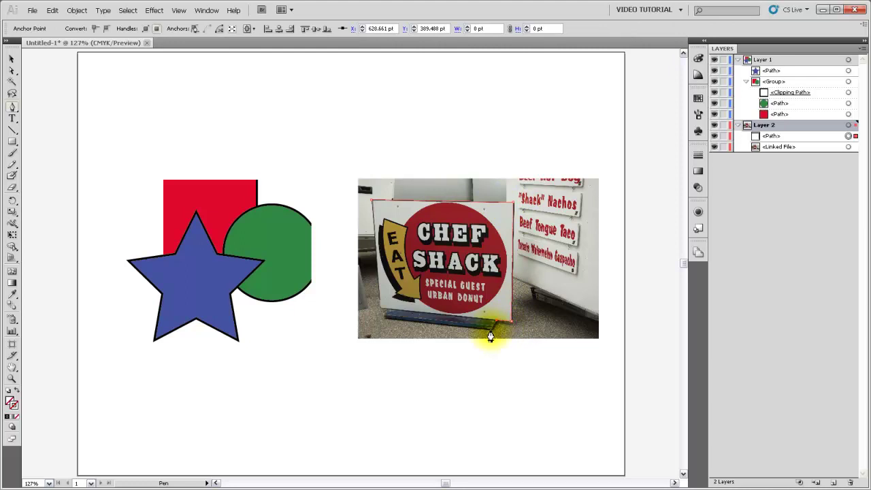
pyautogui.moveTo(382, 316); pyautogui.dragTo(393, 317)
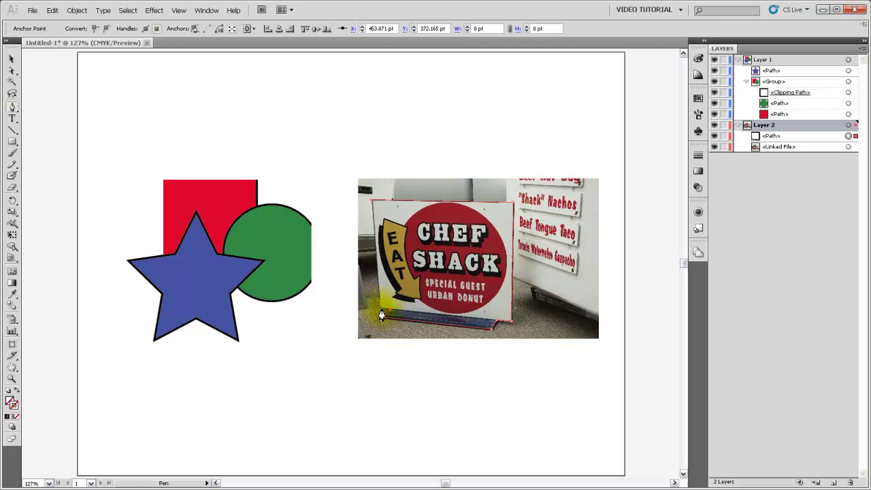
pyautogui.click(371, 204)
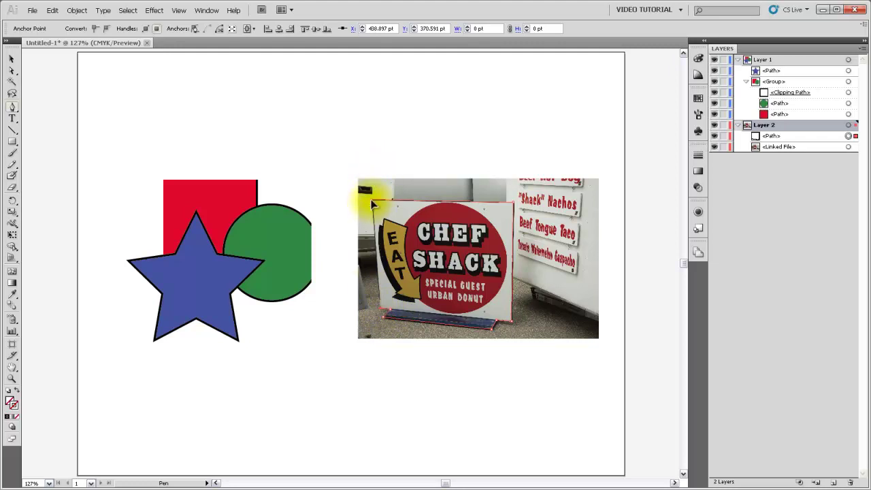
pyautogui.click(371, 204)
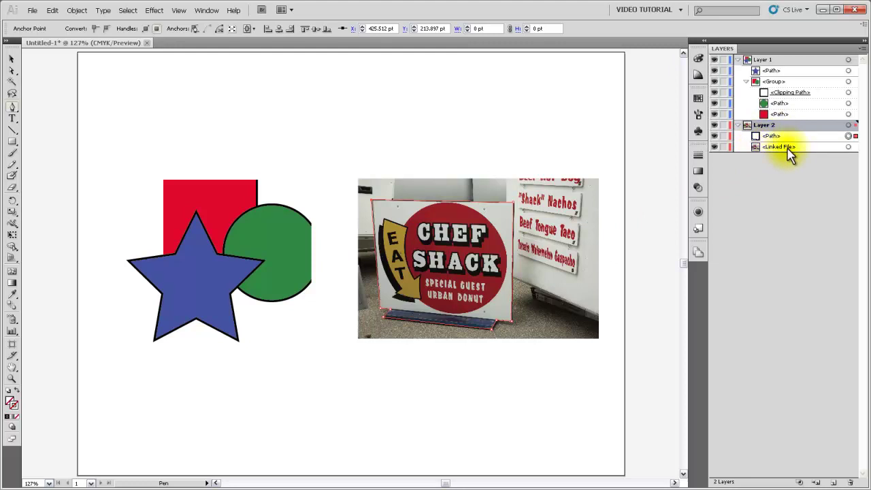
# Make a clipping mask from the sign outline and the linked photo, then expand the new group
pyautogui.click(848, 147)
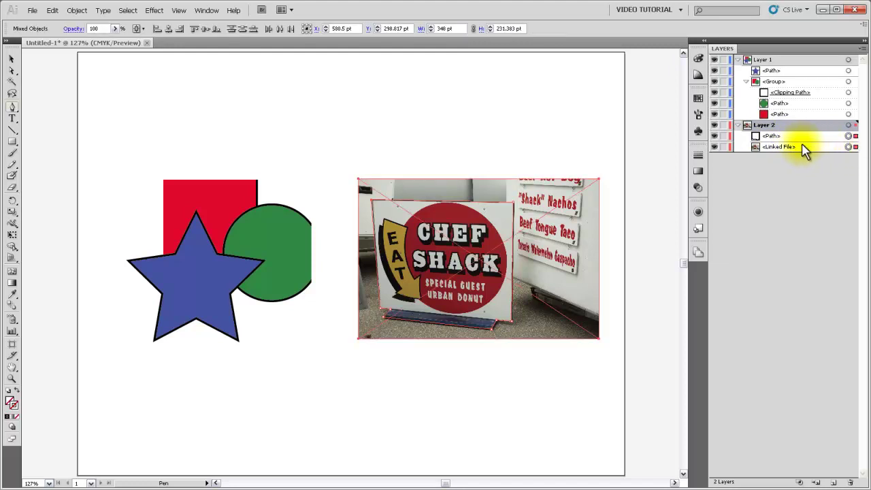
pyautogui.rightClick(497, 226)
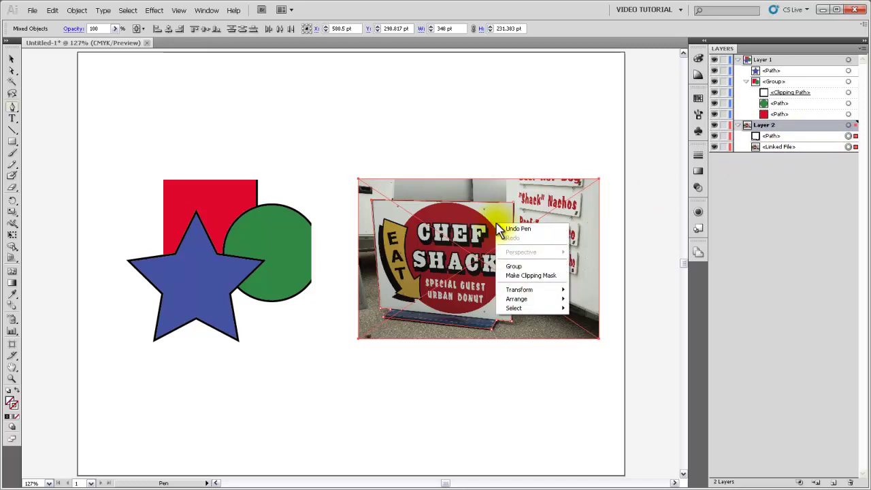
pyautogui.click(525, 276)
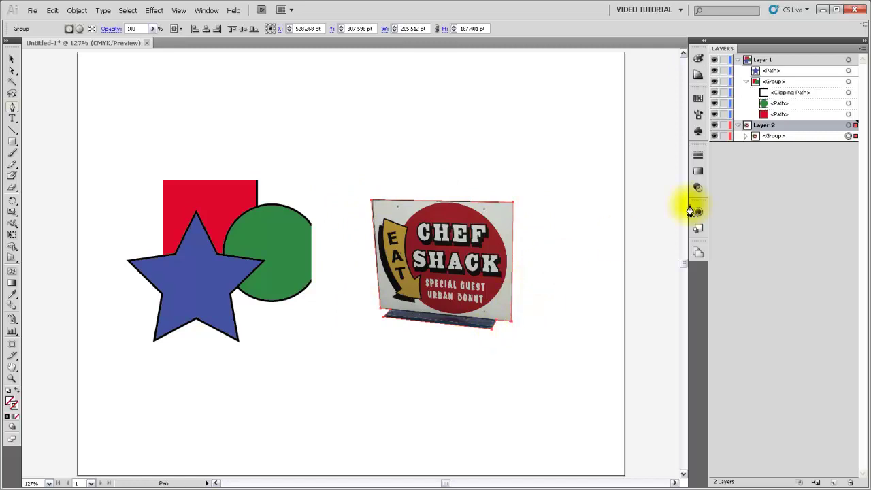
pyautogui.click(745, 136)
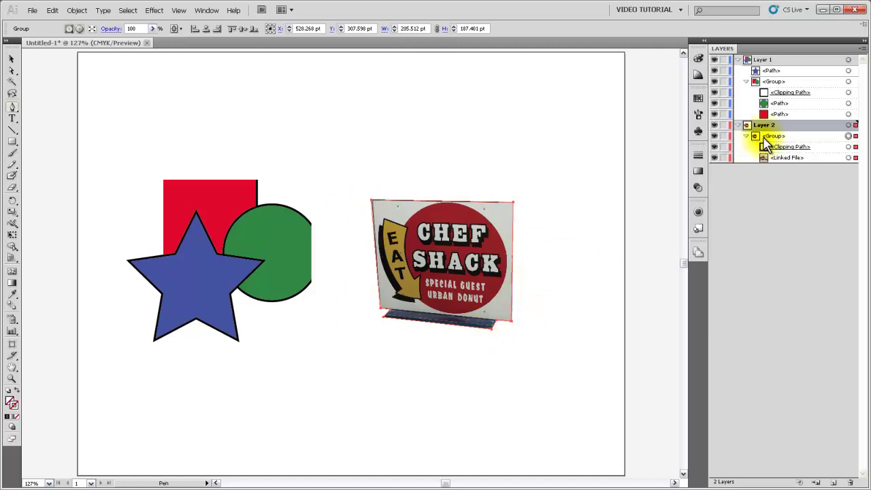
# Target only the sign's Clipping Path in the Layers panel
pyautogui.click(848, 147)
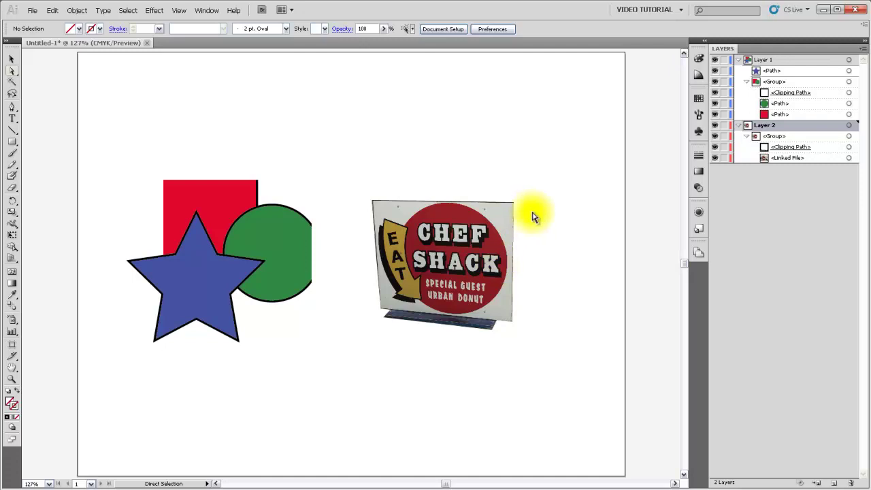
# Set the sign outline's stroke weight to 2 pt, then deselect
pyautogui.click(848, 147)
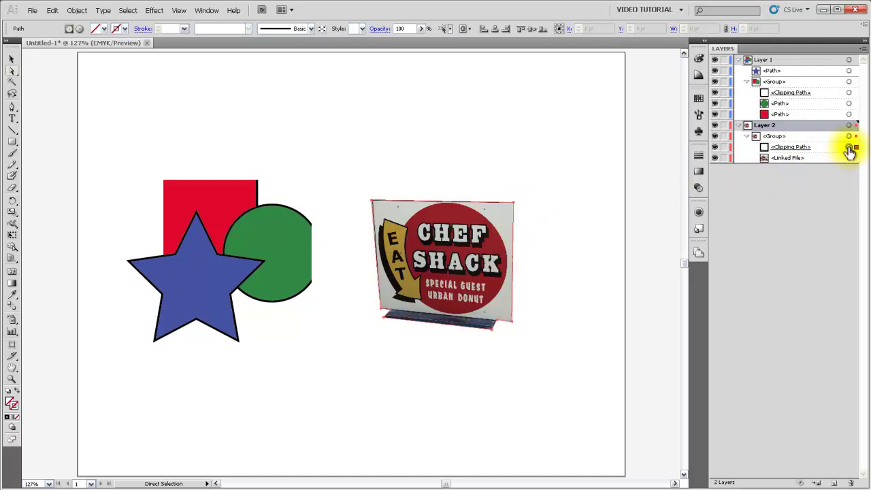
pyautogui.click(699, 156)
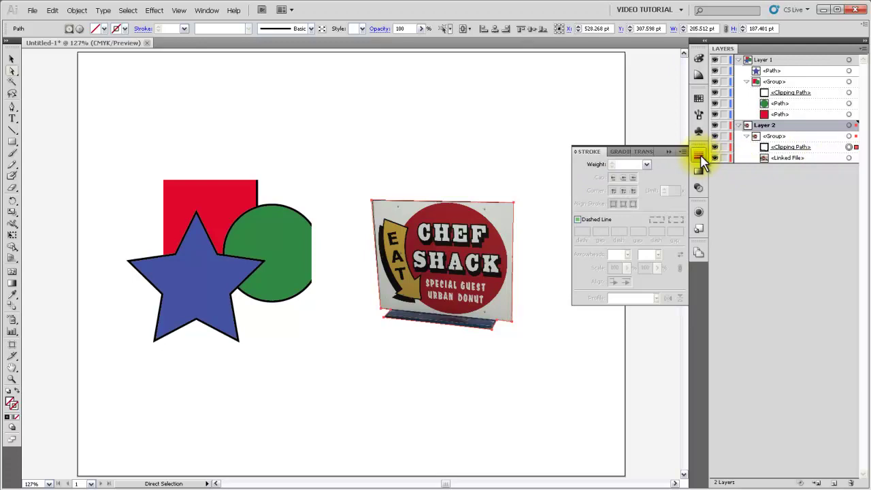
pyautogui.click(646, 167)
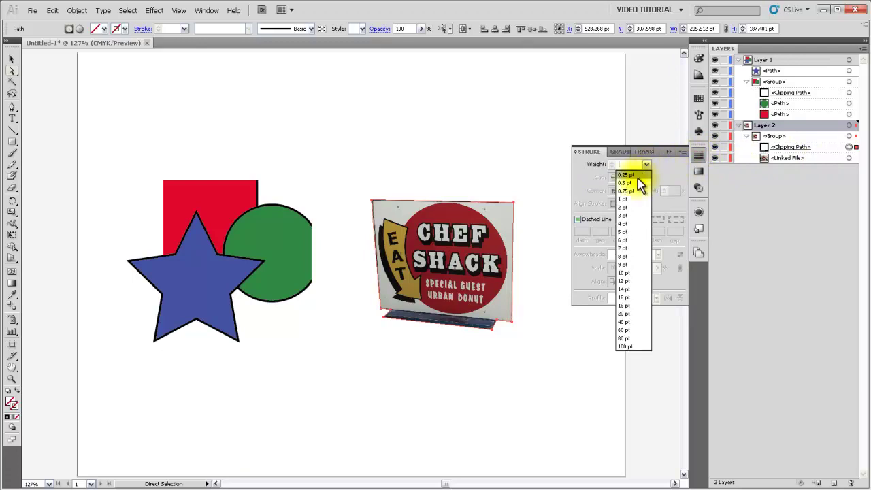
pyautogui.click(626, 207)
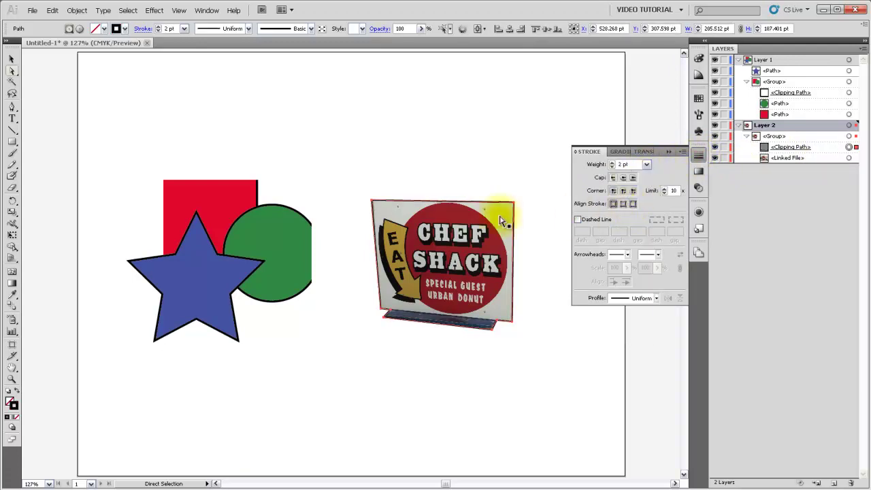
pyautogui.click(668, 154)
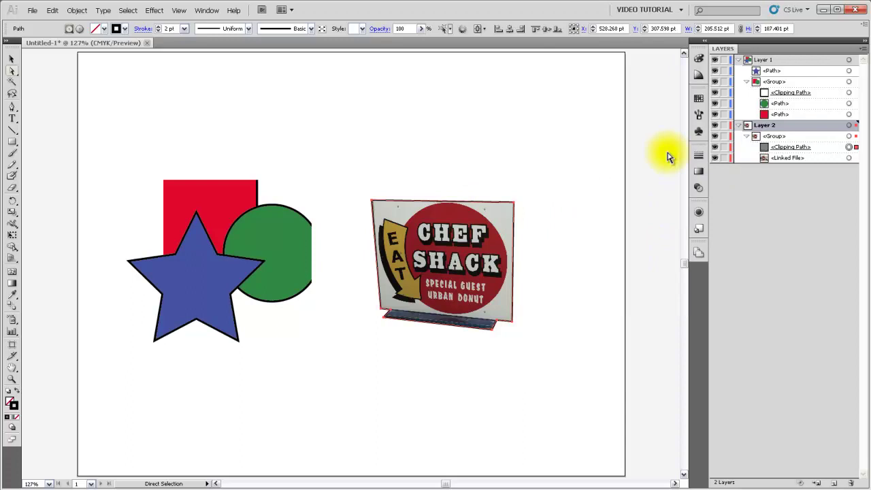
pyautogui.click(544, 213)
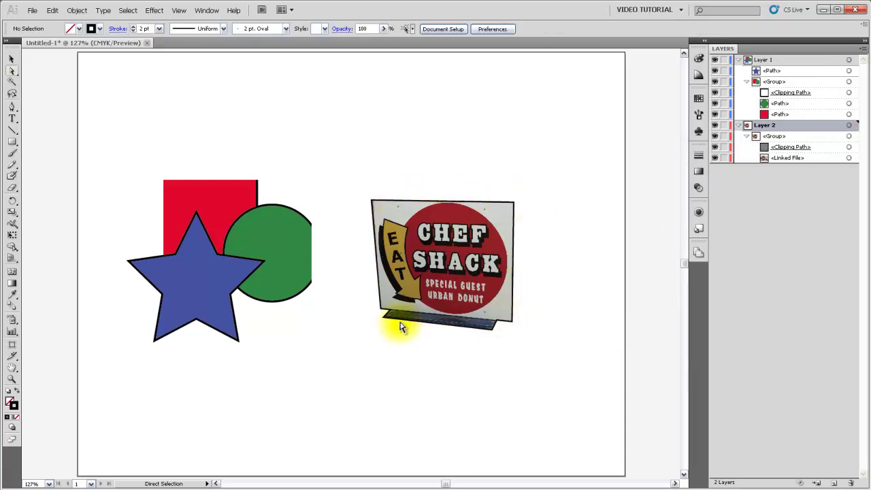